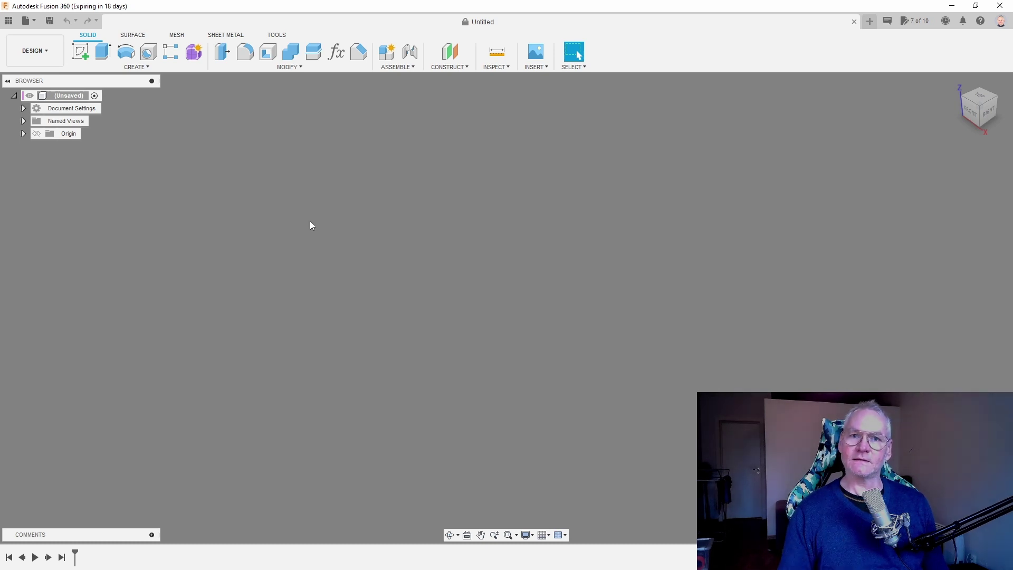
Create an internal standard component named "sub 0" under the root and expand its contents.
click(387, 52)
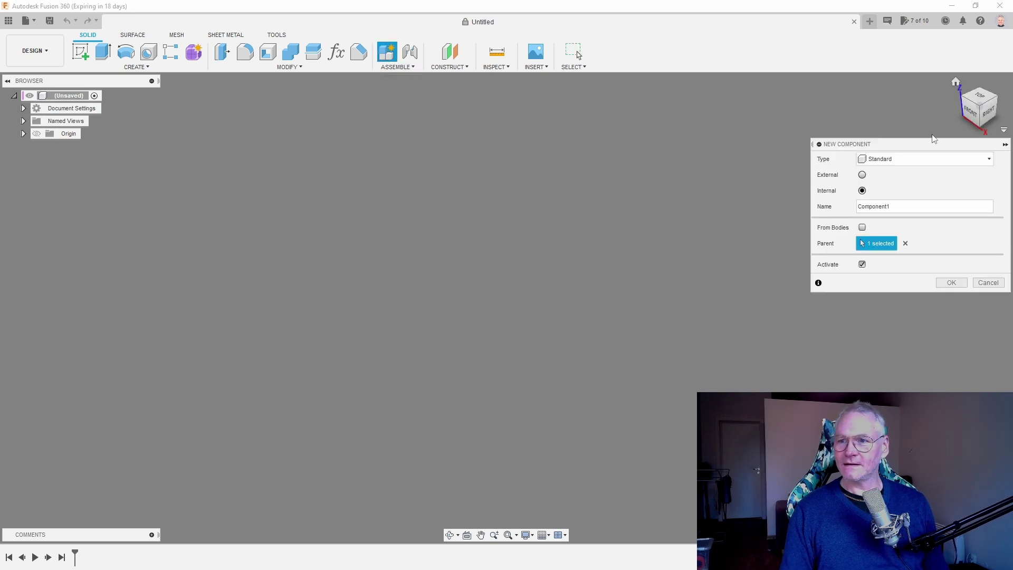
drag(935, 147, 594, 165)
double_click(562, 226)
text(sub)
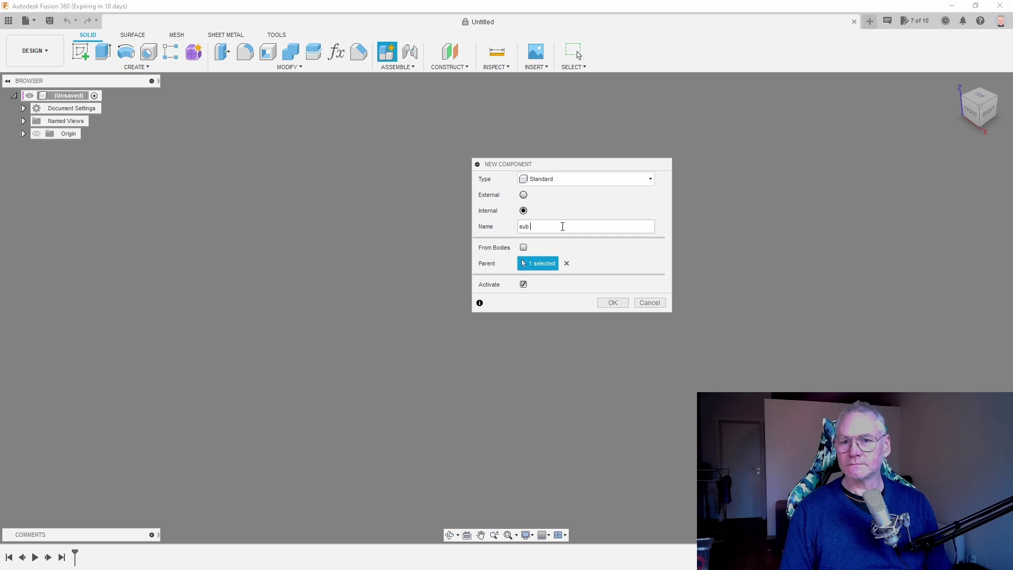
key(Return)
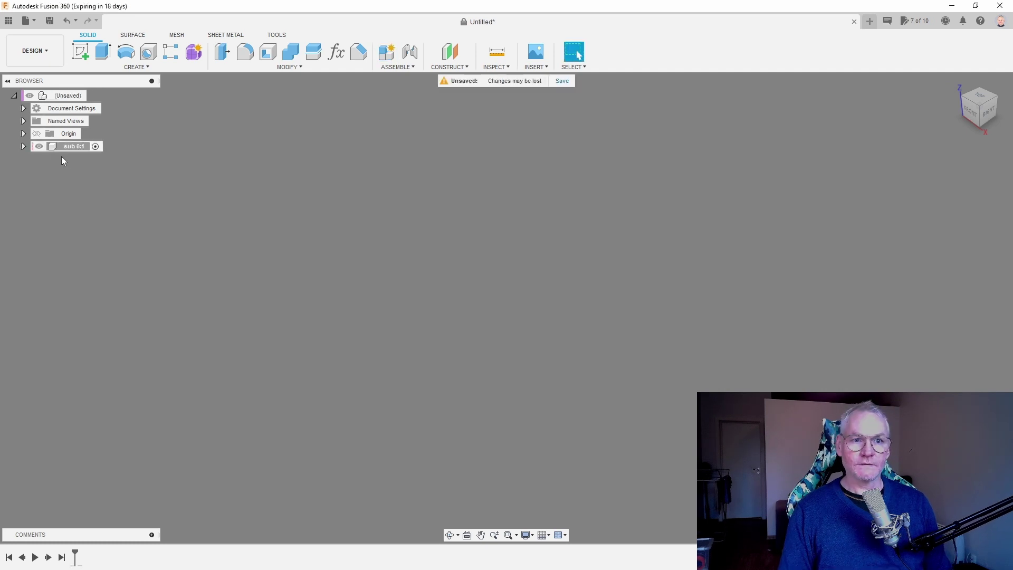
click(23, 148)
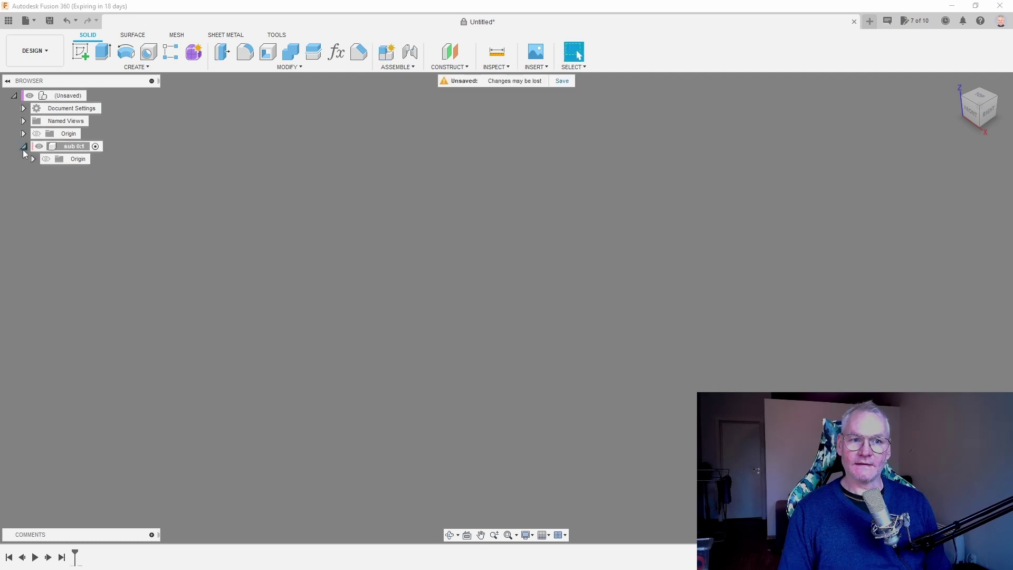
Sketch a 20 × 20 mm center rectangle at the origin on the front (XZ) plane.
click(80, 51)
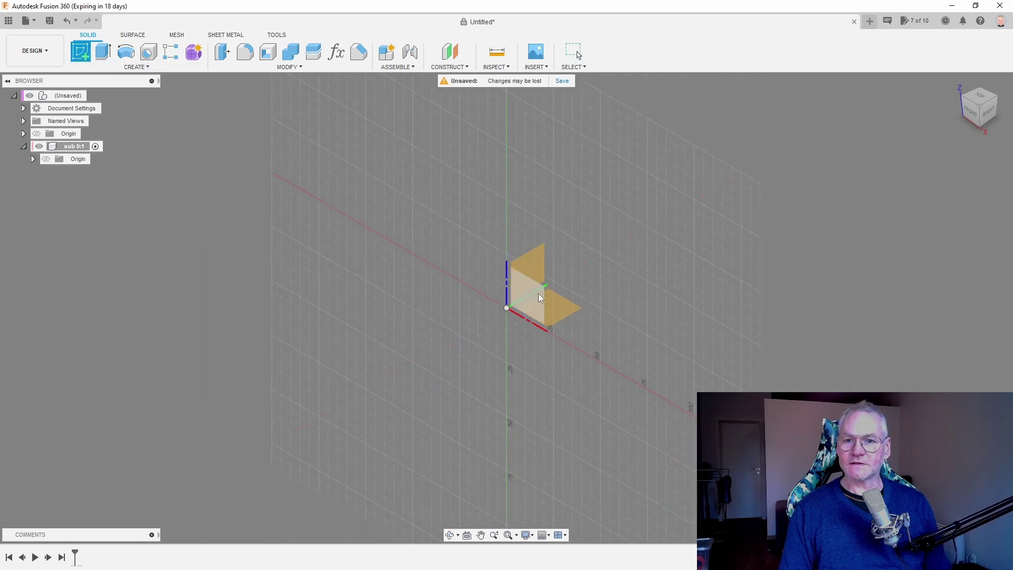
click(558, 292)
key(r)
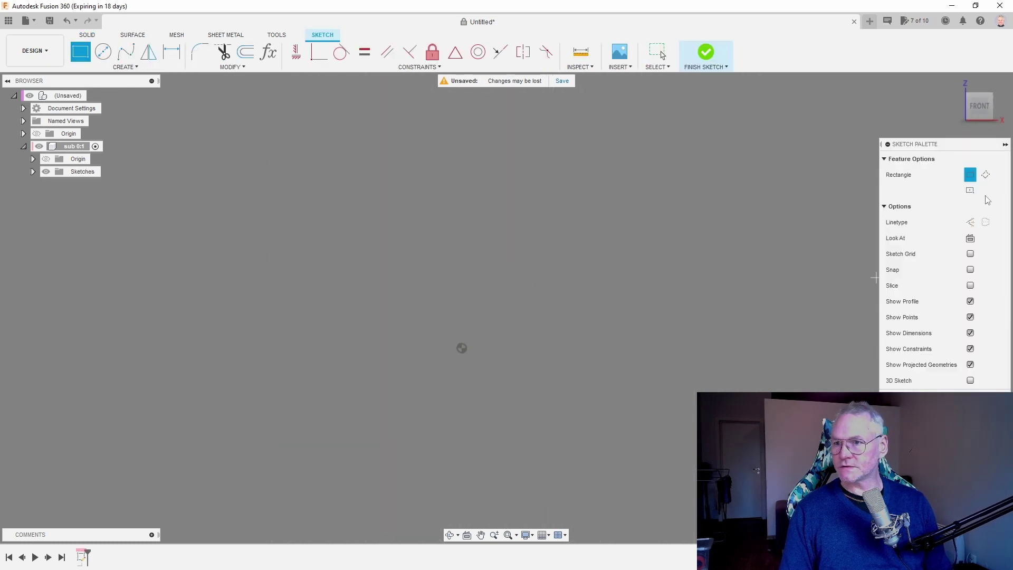
click(969, 190)
click(462, 348)
text(20)
key(Tab)
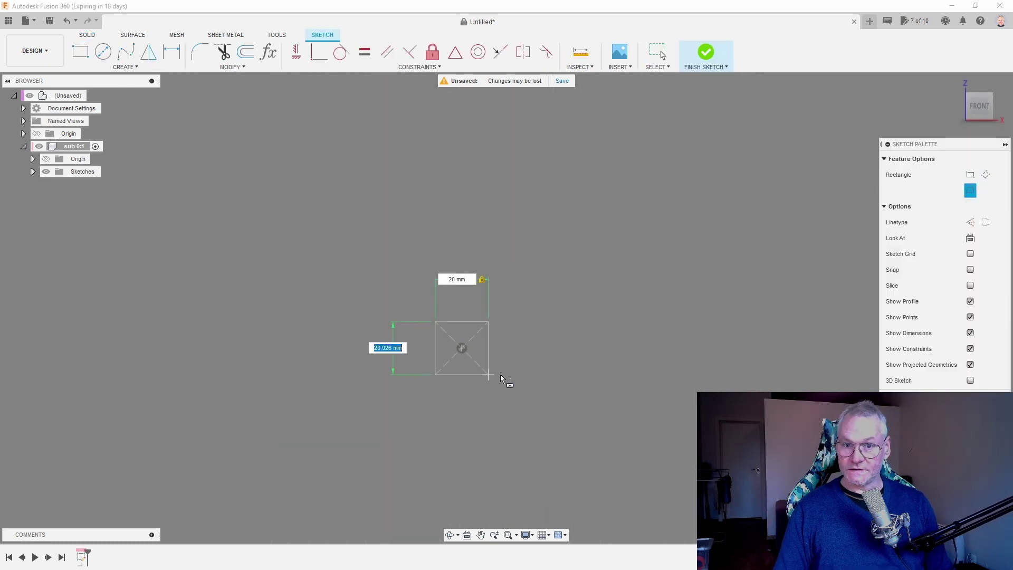
text(20)
key(Return)
Extrude the square profile 500 mm as a new body.
key(e)
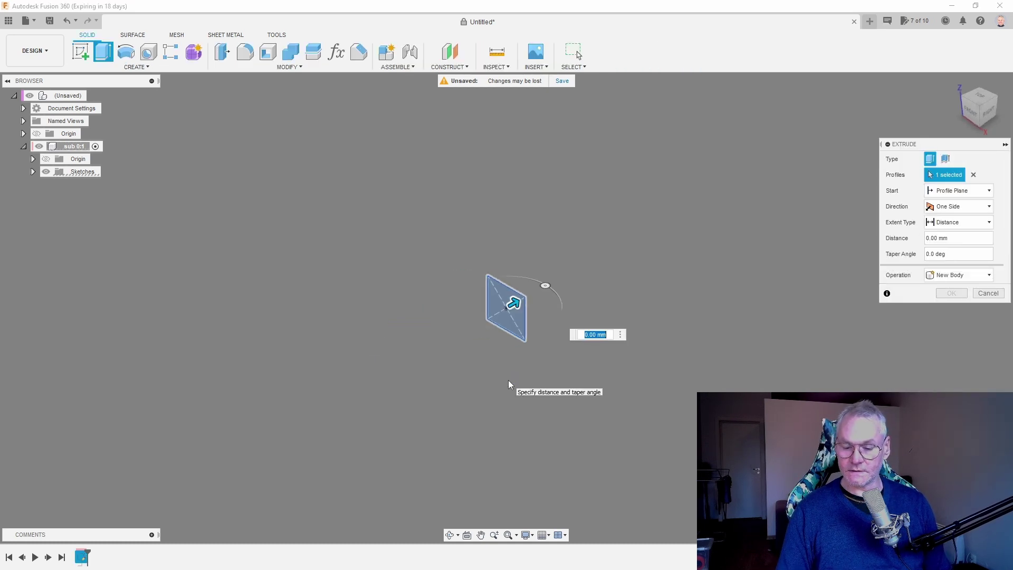
text(500)
key(Return)
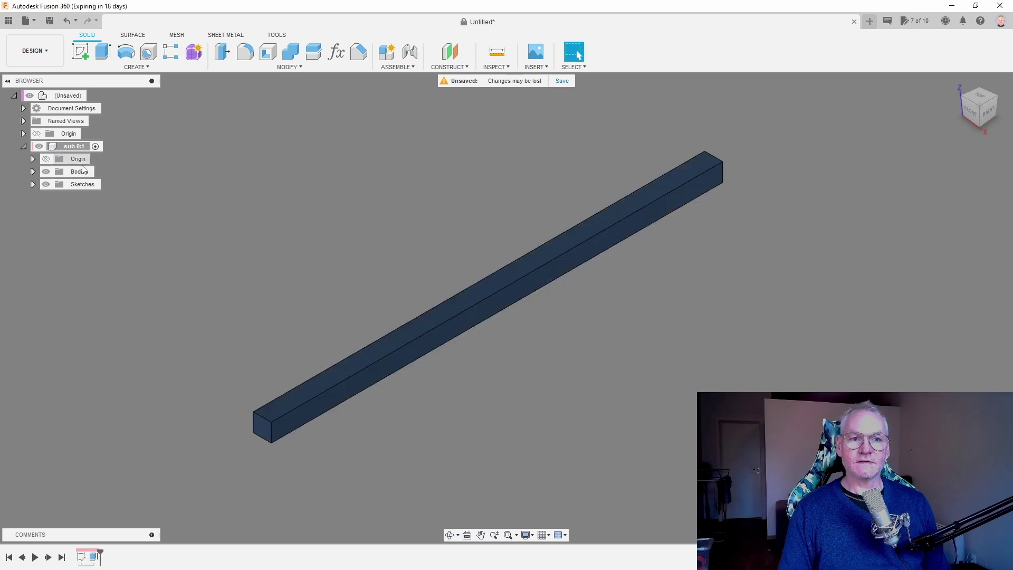
Rename the extruded body in sub 0 as "bar 0".
click(32, 171)
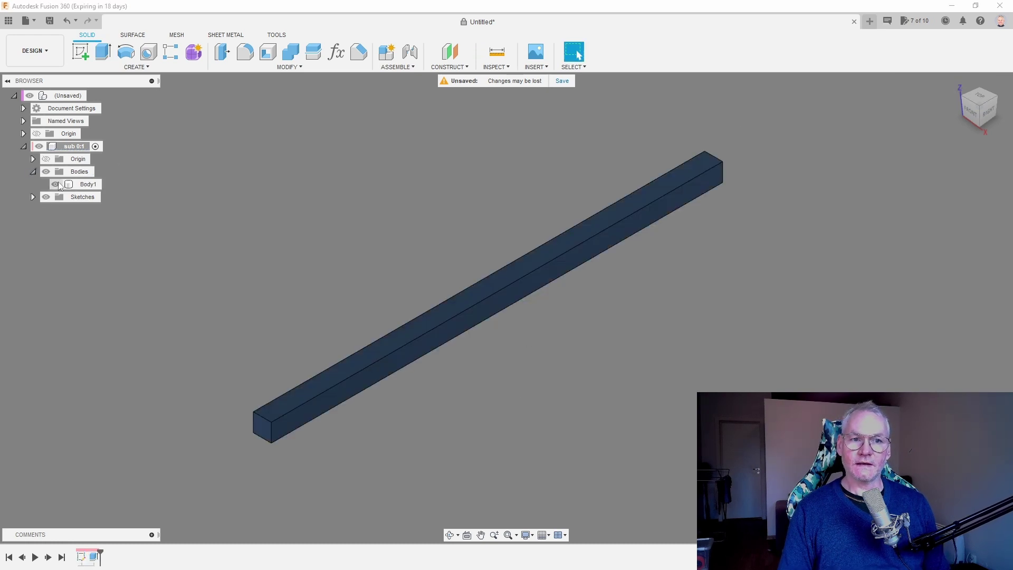
click(92, 185)
double_click(92, 185)
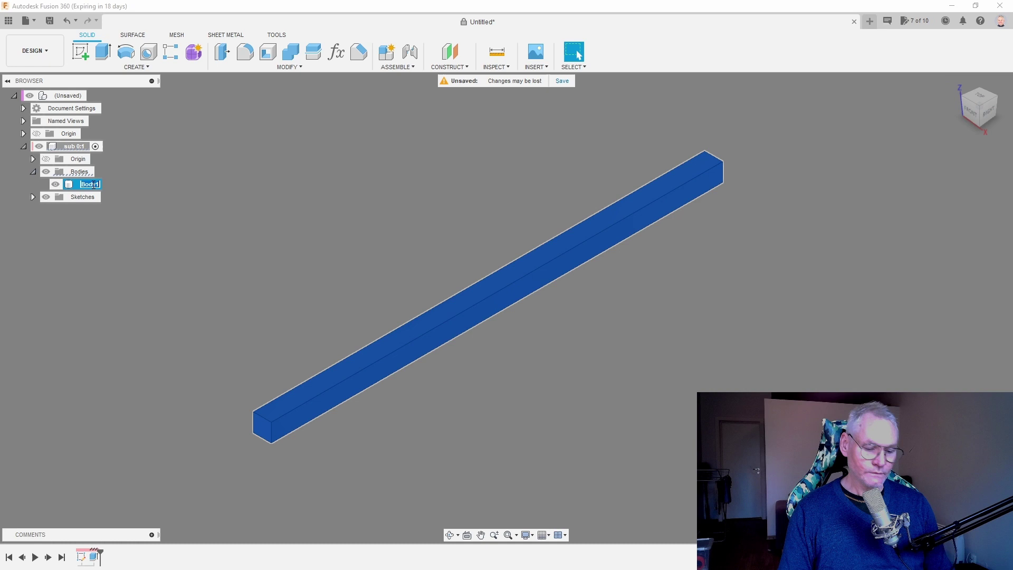
text(dsu)
key(BackSpace)
key(BackSpace)
key(BackSpace)
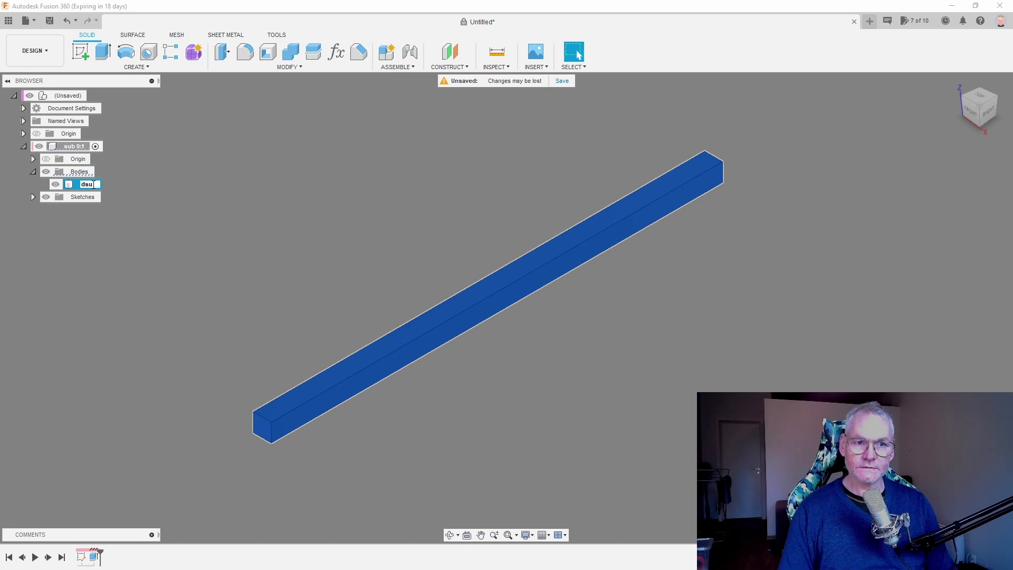
text(bar )
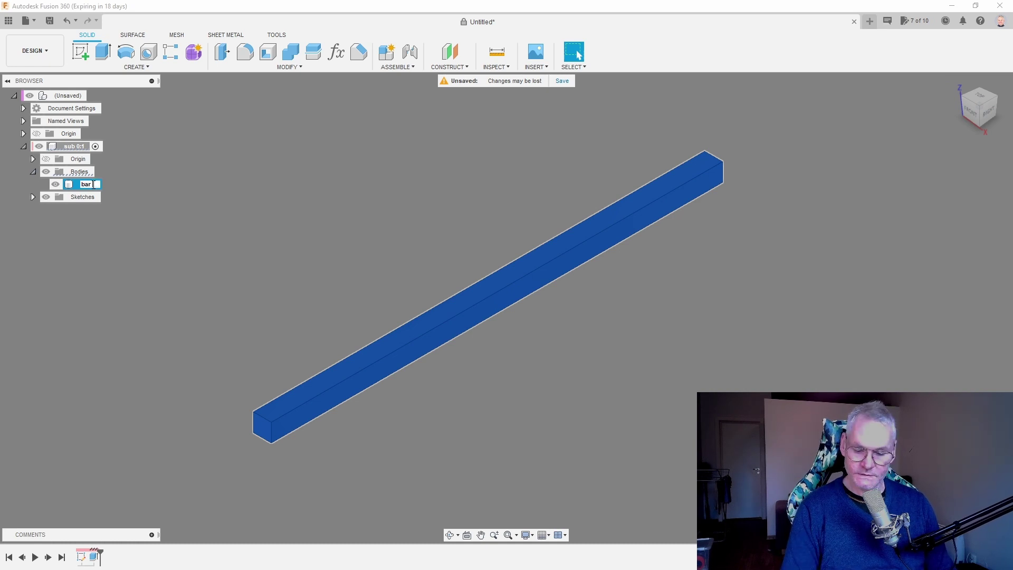
text(0)
click(230, 183)
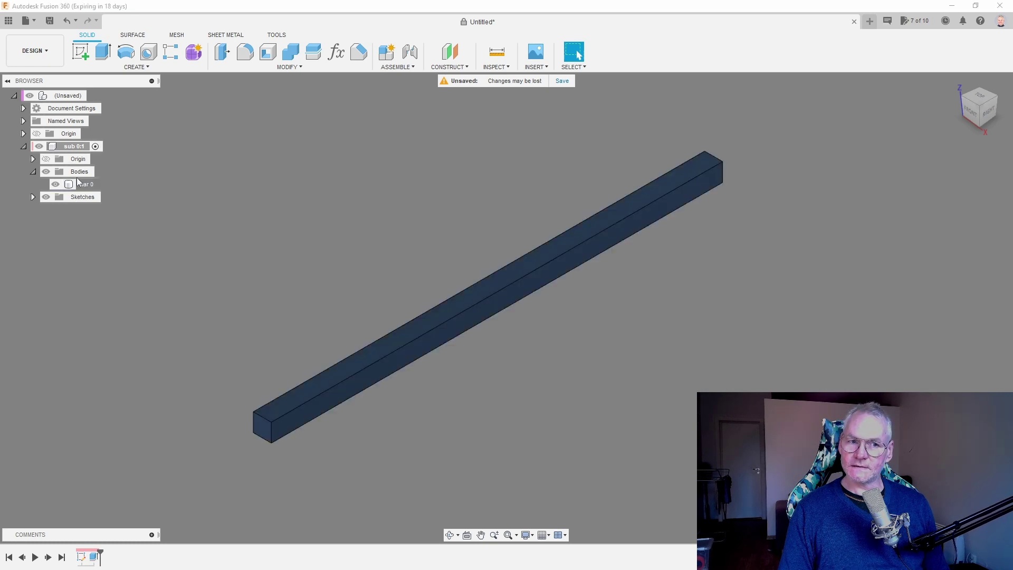
Create a component from the bar 0 body, expand it and make it the active component.
right_click(71, 185)
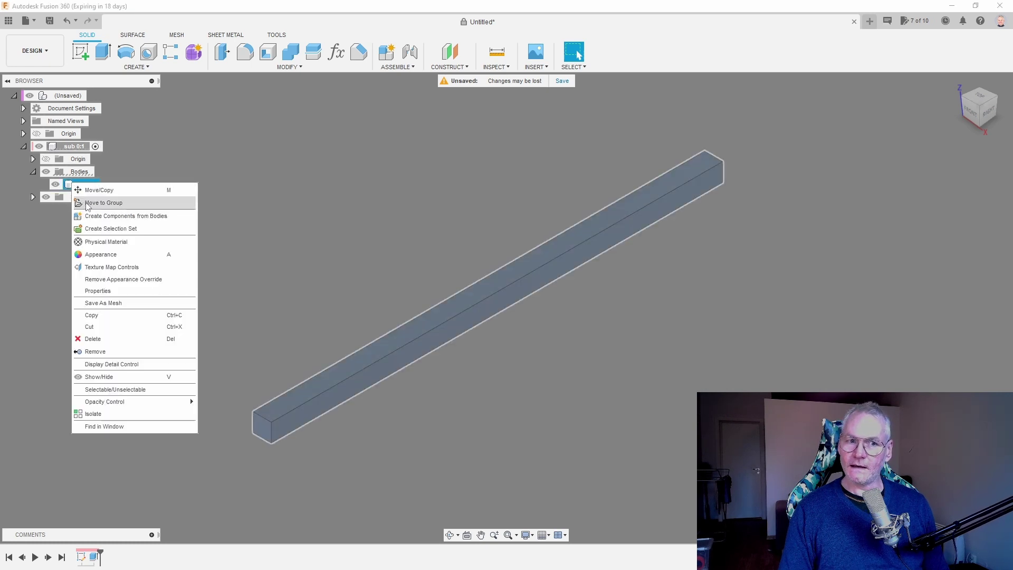
click(109, 217)
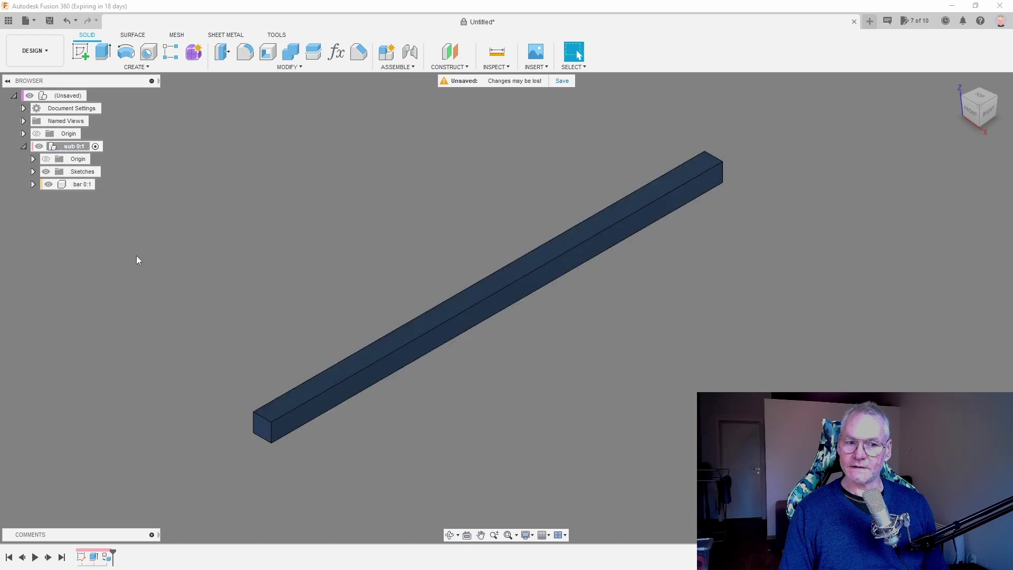
click(74, 185)
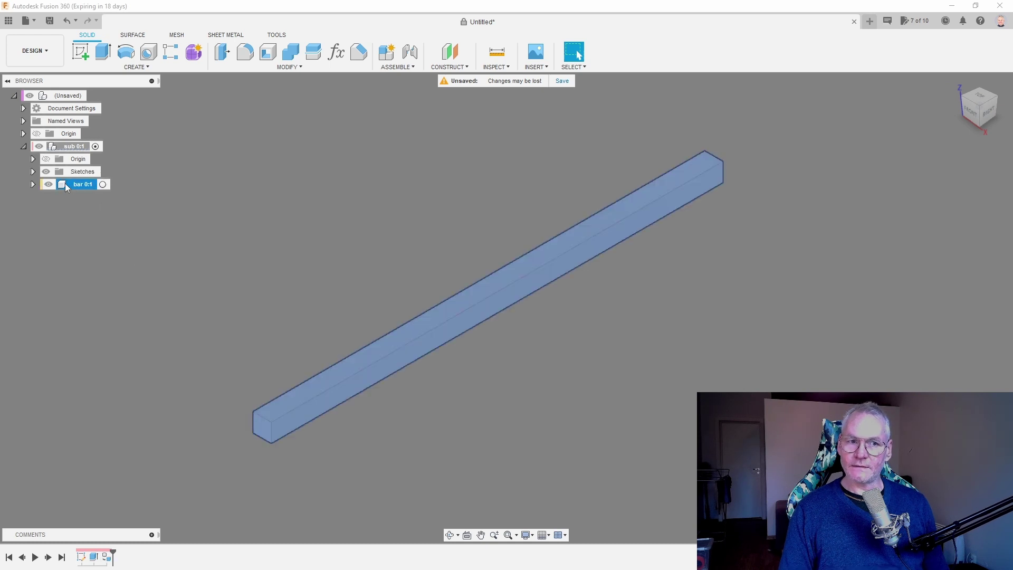
click(33, 185)
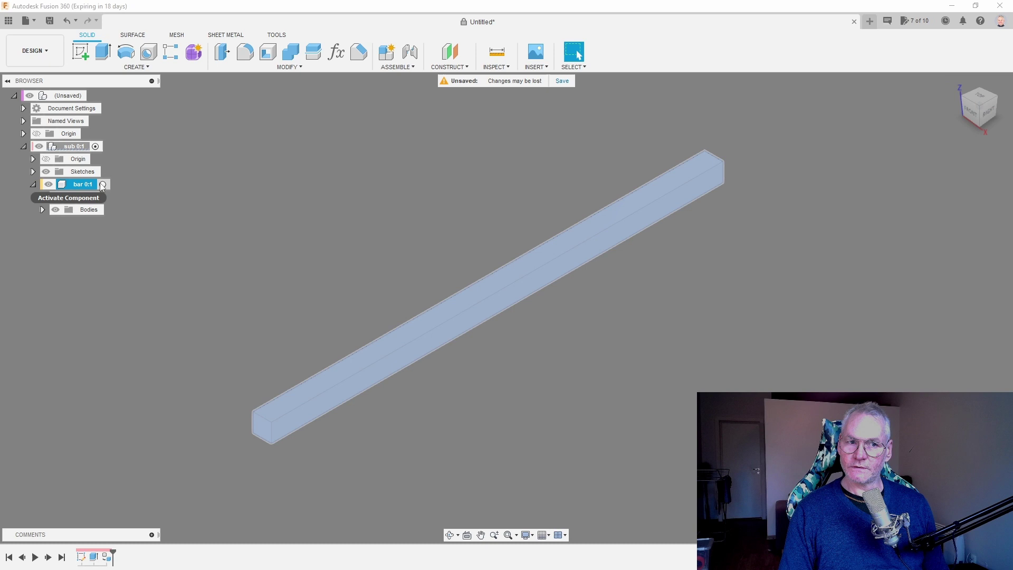
click(102, 185)
click(130, 283)
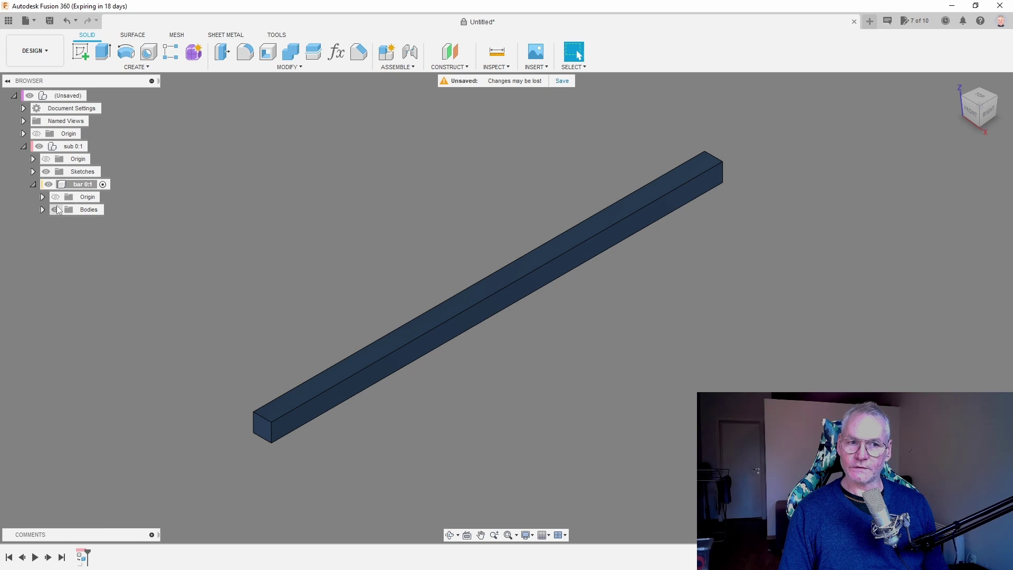
Undo the component activation and the conversion of bar 0 into a component.
click(66, 22)
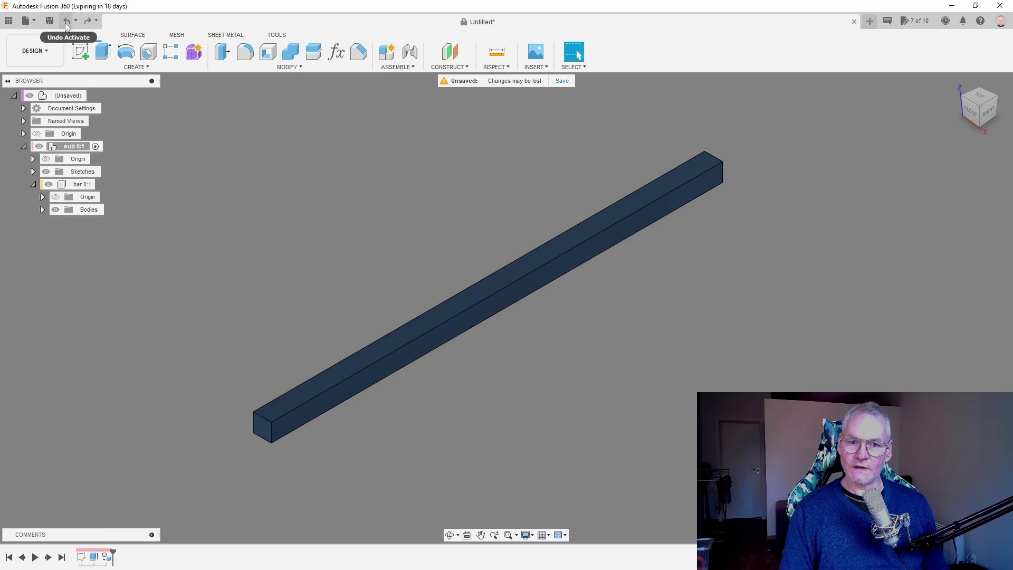
click(65, 23)
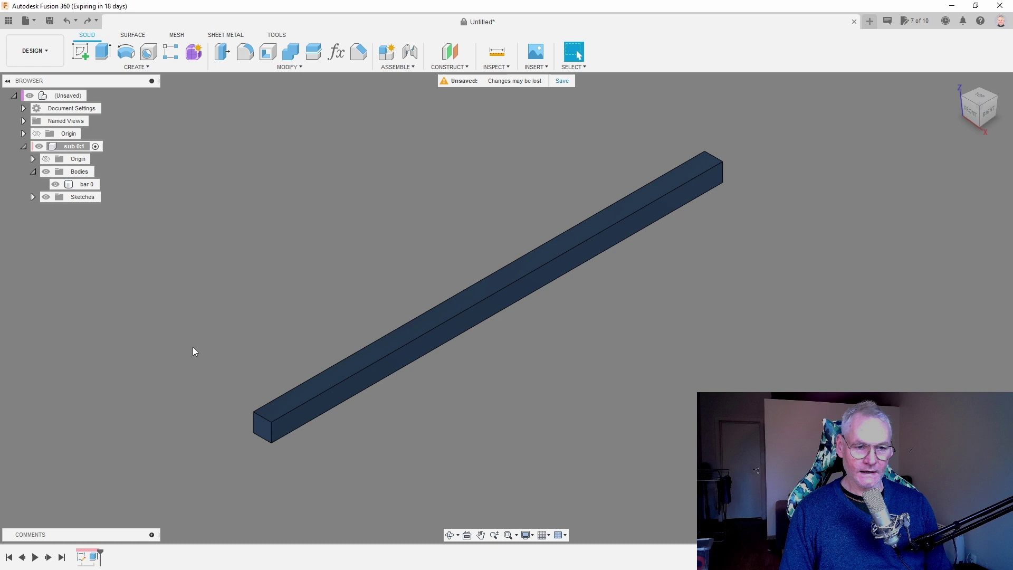
Fillet the edges of the bar's long side face.
key(f)
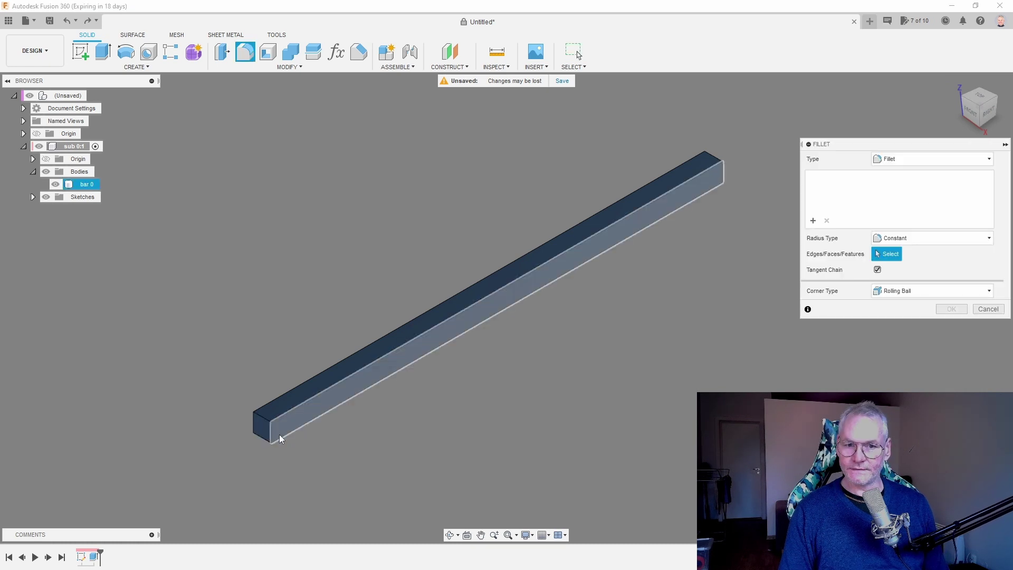
click(279, 439)
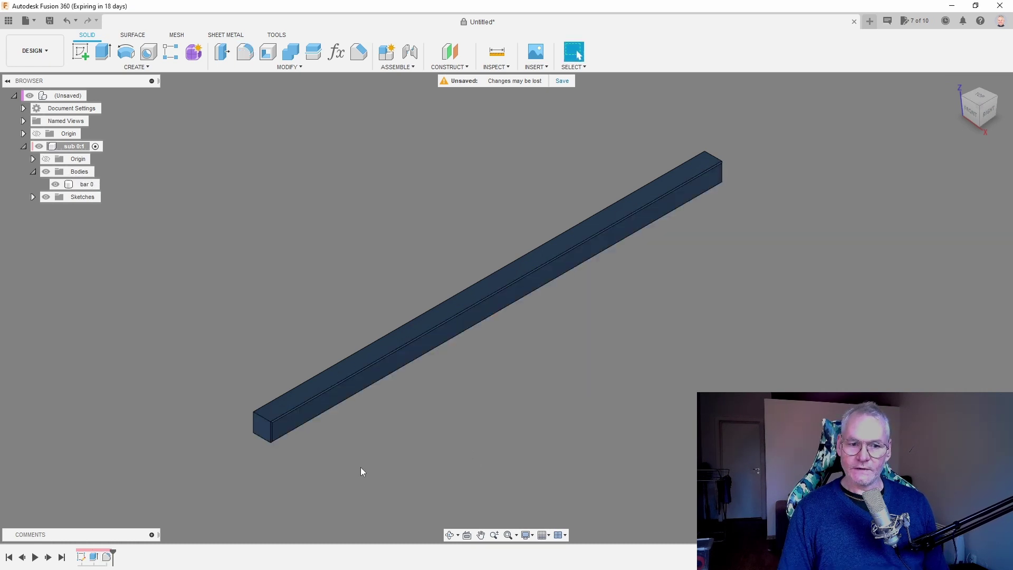
scroll(360, 467, up, 3)
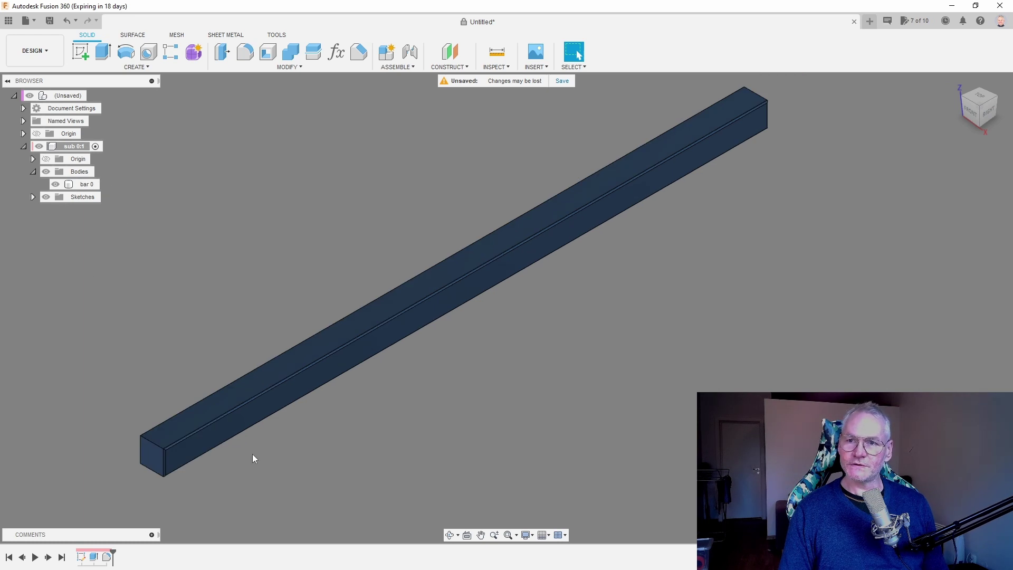
click(94, 557)
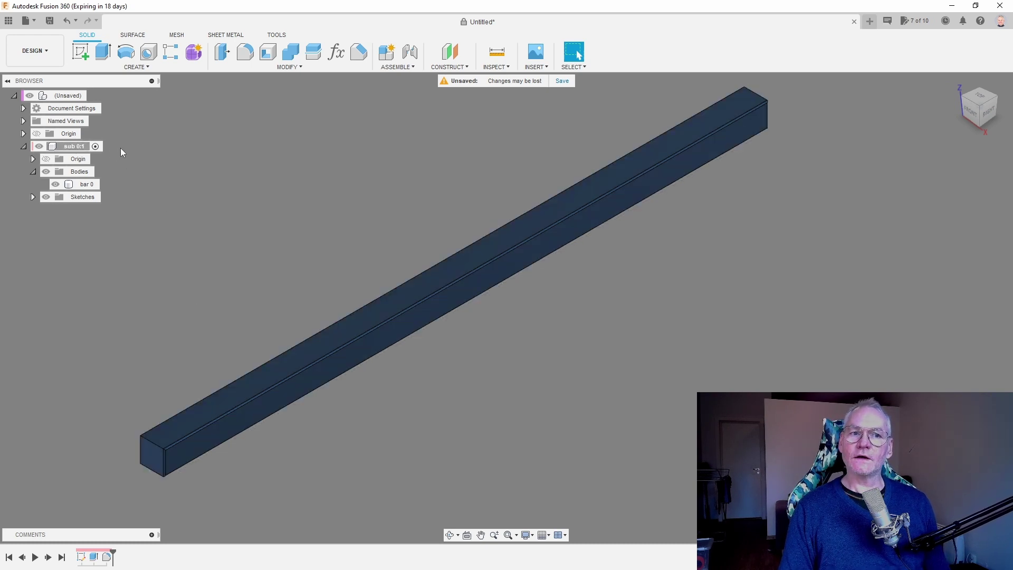
Create an internal, activated component named "sub 1" with sub 0 as its parent.
click(81, 148)
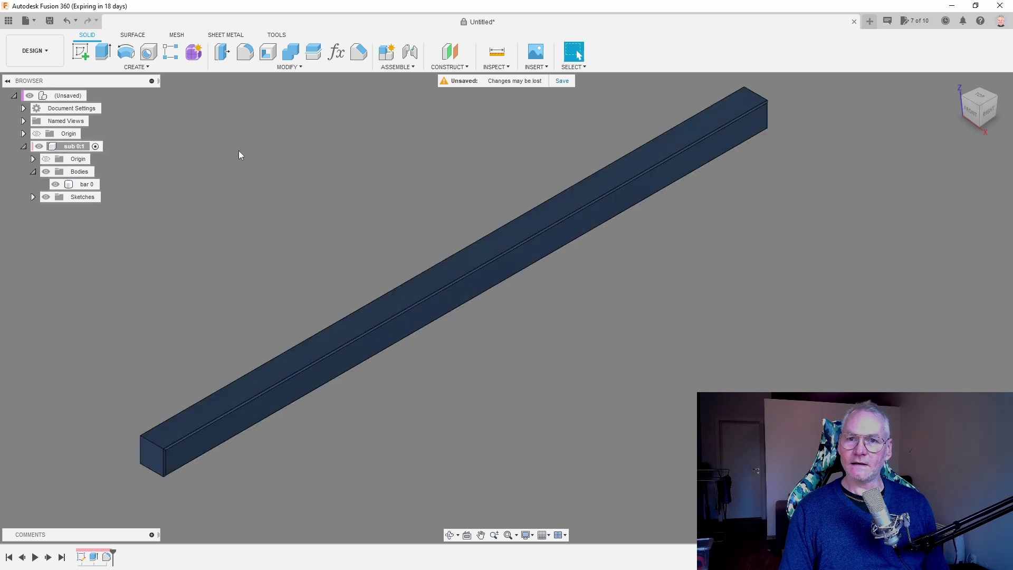
click(384, 53)
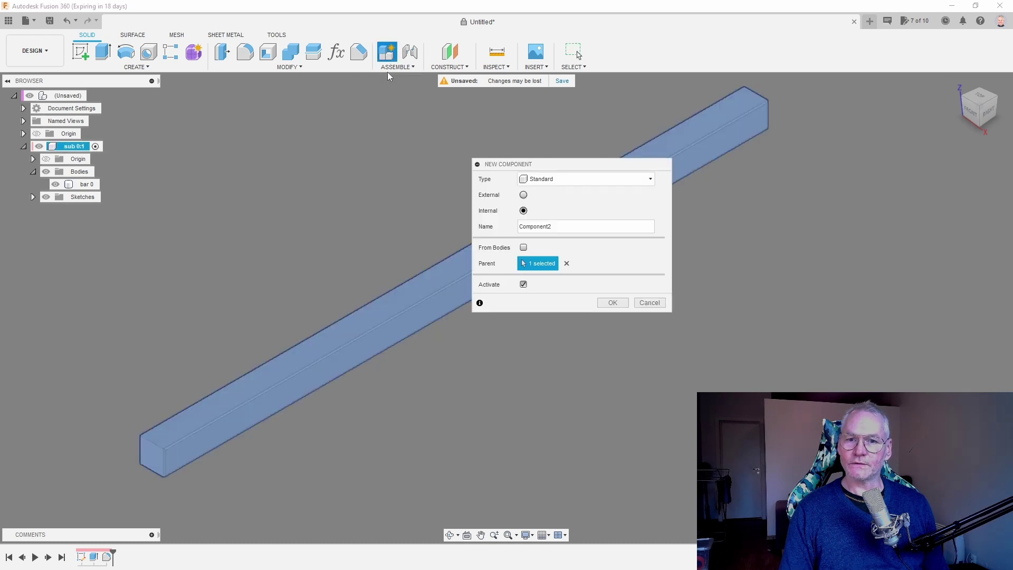
double_click(577, 226)
text(sub 1)
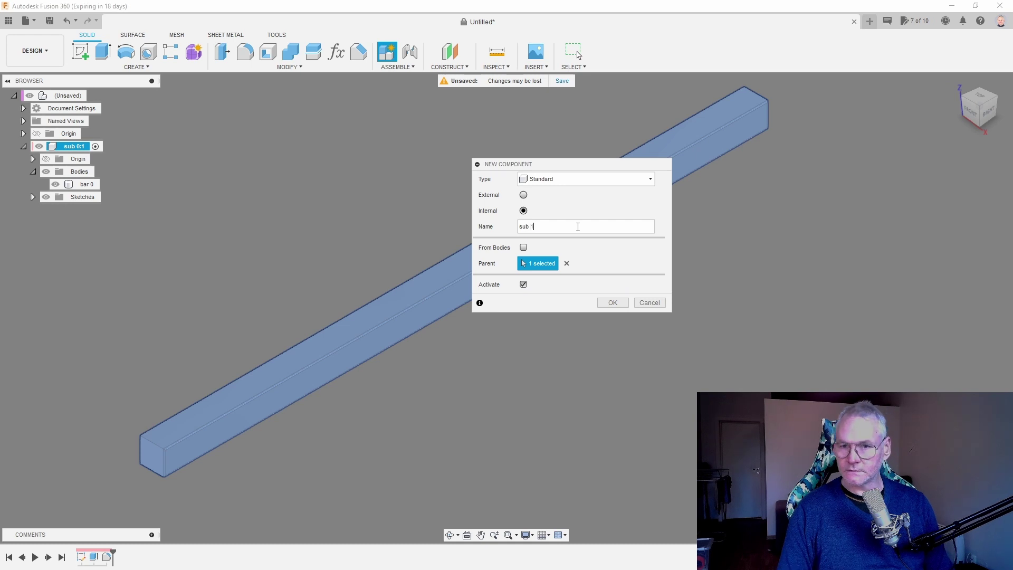
key(Return)
click(35, 172)
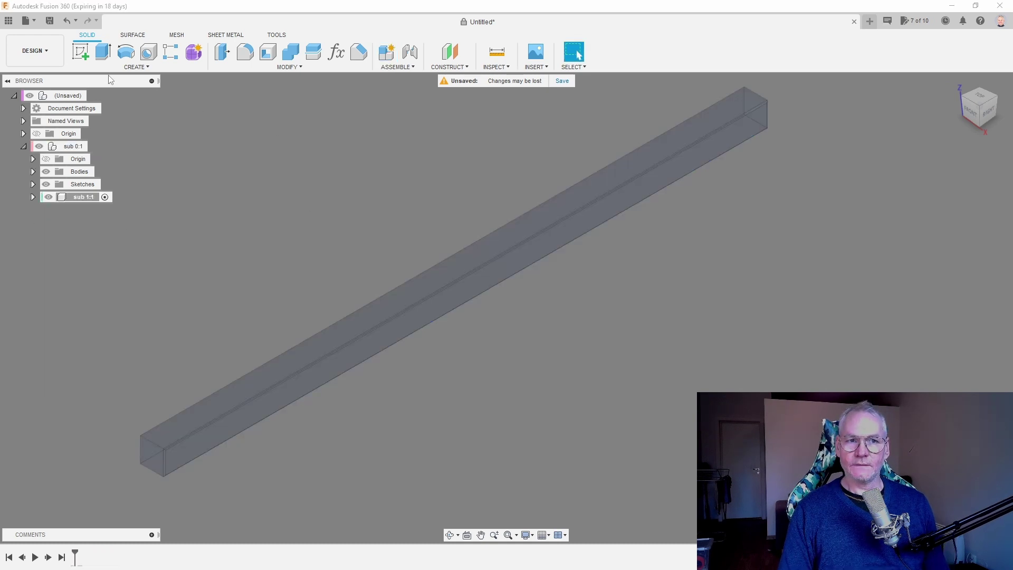
Sketch a 30 mm diameter circle at the origin on the YZ plane and extrude it about 200 mm in the negative direction as a new body.
click(84, 51)
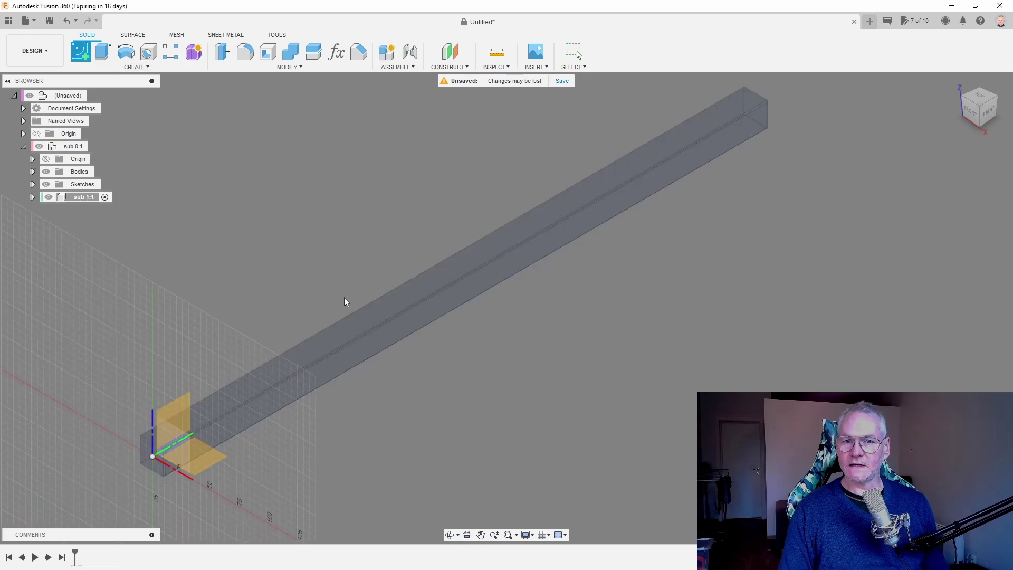
click(183, 408)
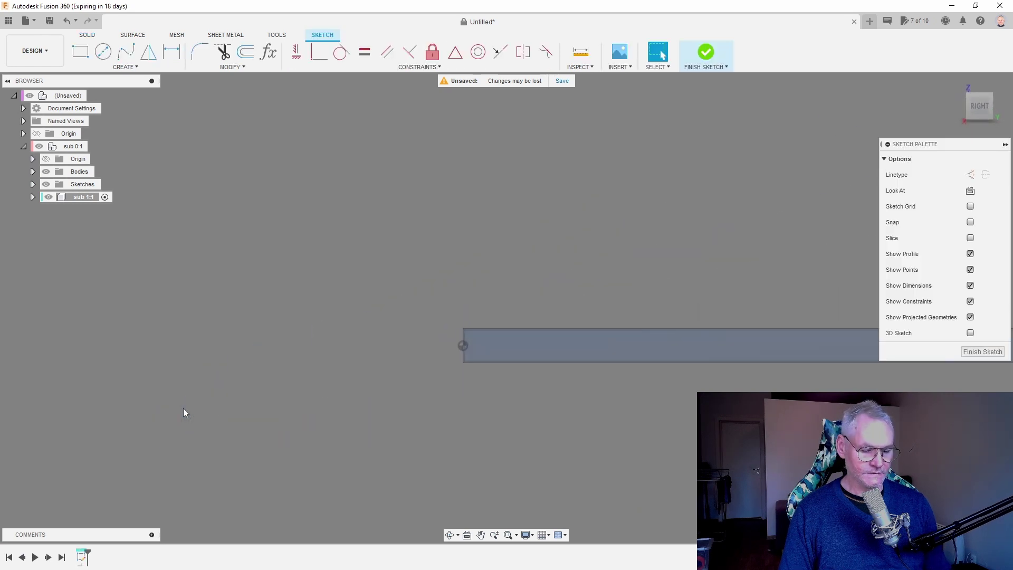
key(c)
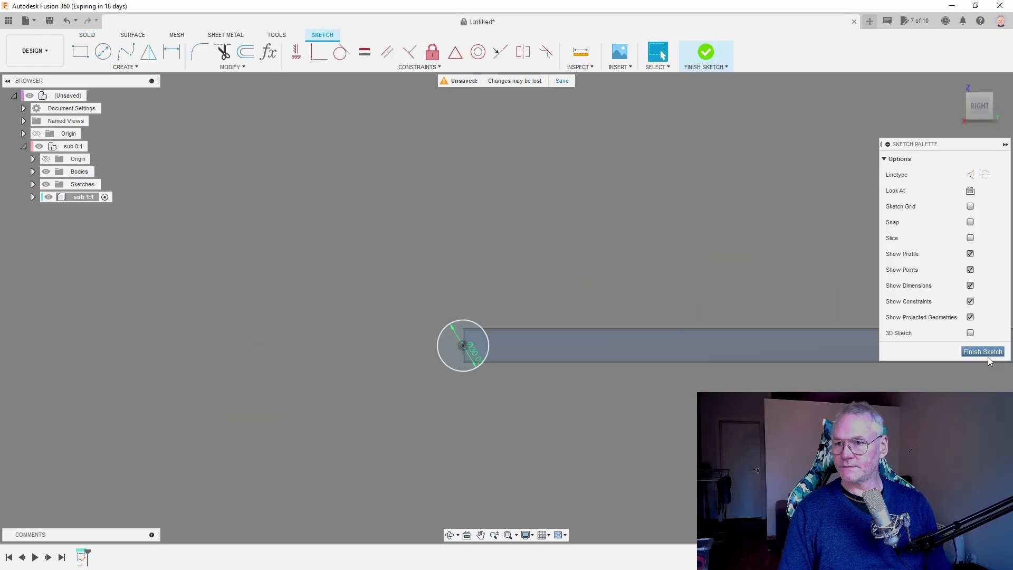
click(983, 352)
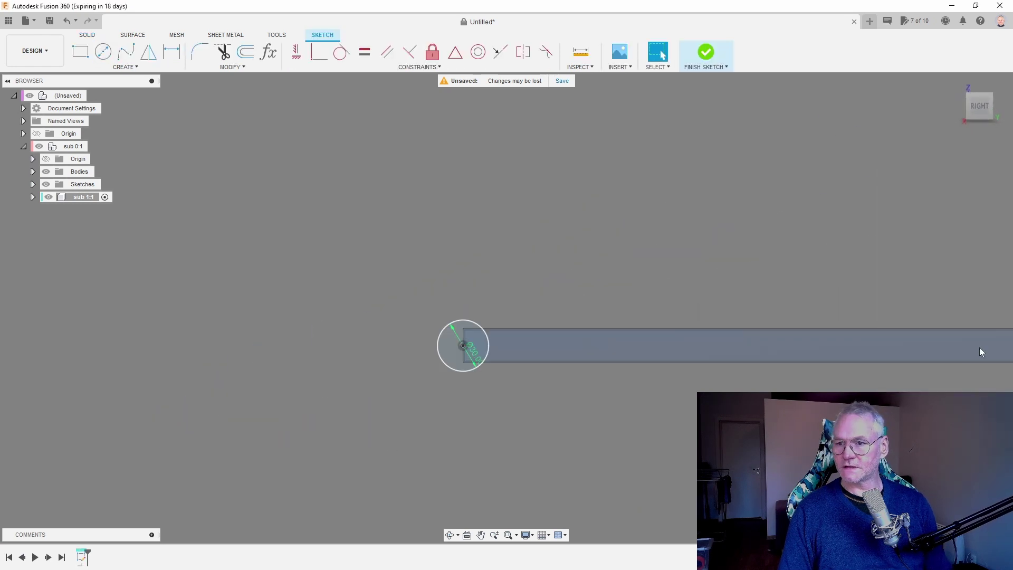
text(e-20)
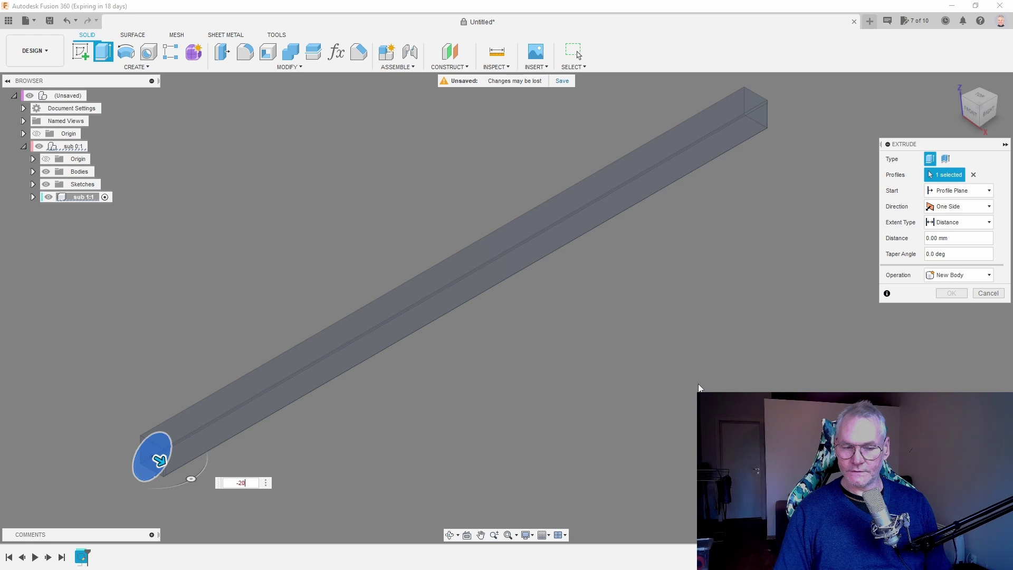
key(Return)
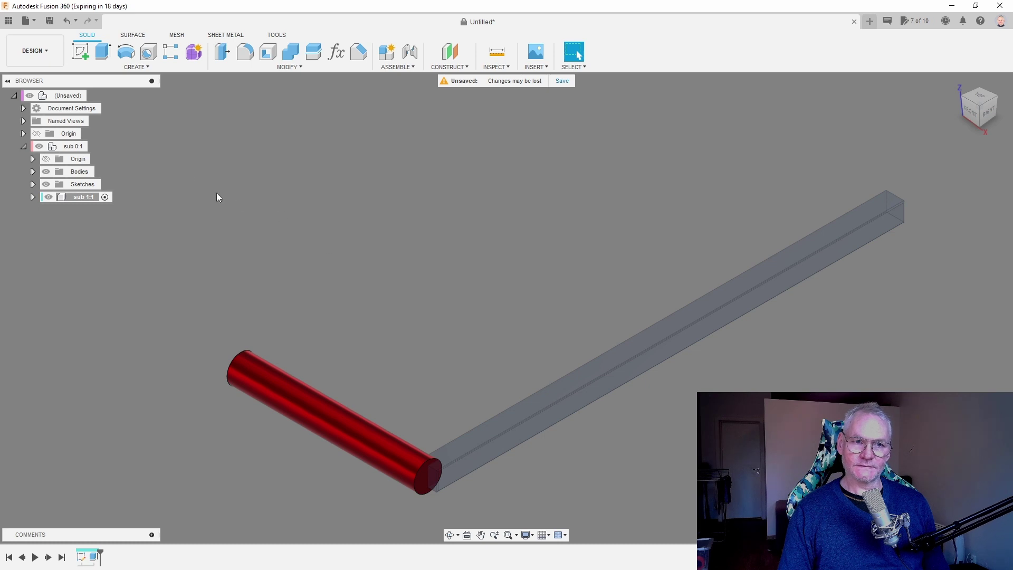
Activate the top-level component, sketch a hexagon on its horizontal plane and extrude it upward as a new body.
click(93, 96)
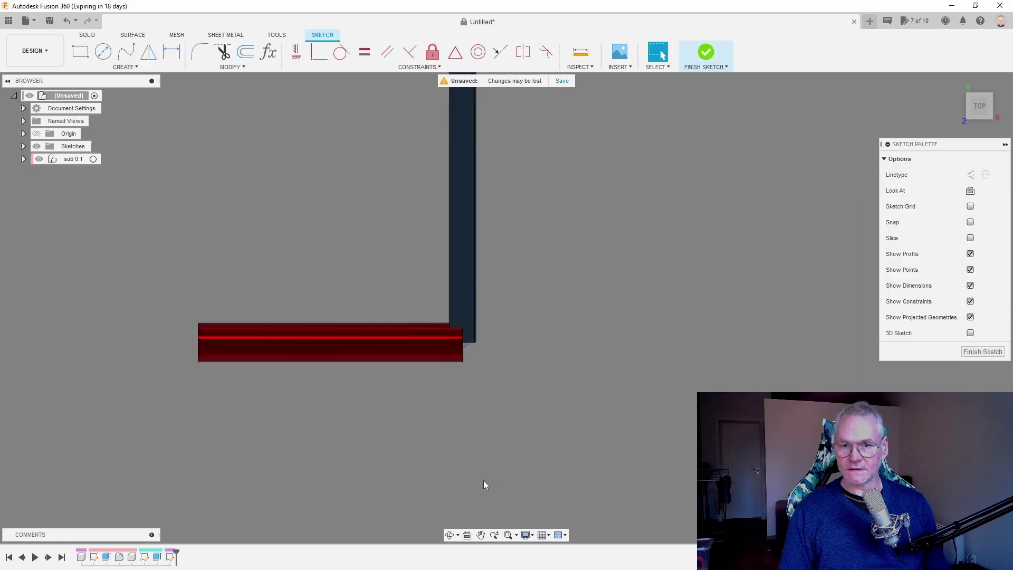
key(s)
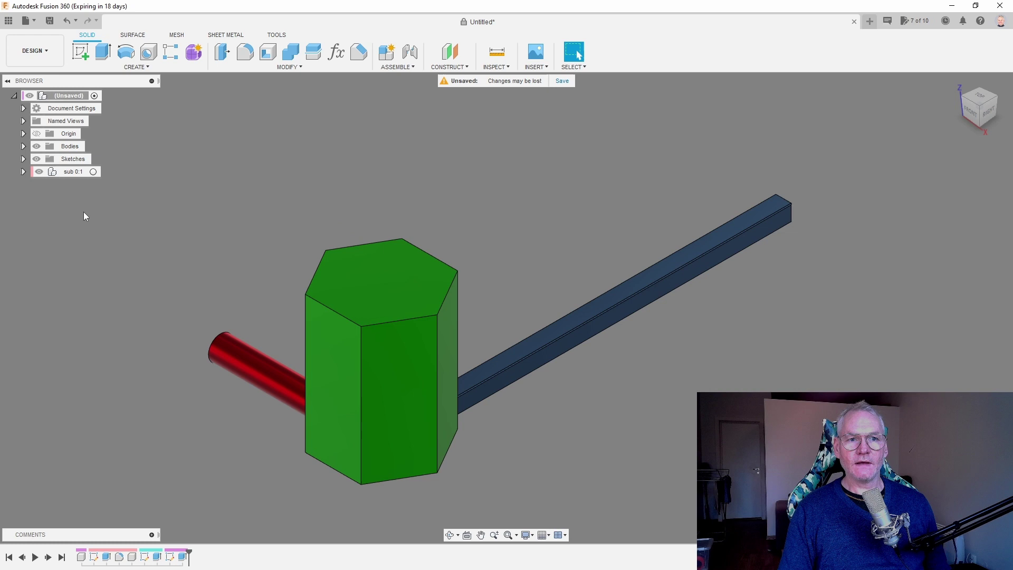
Convert the hexagonal prism body into a component and nest that component inside sub 0.
click(23, 147)
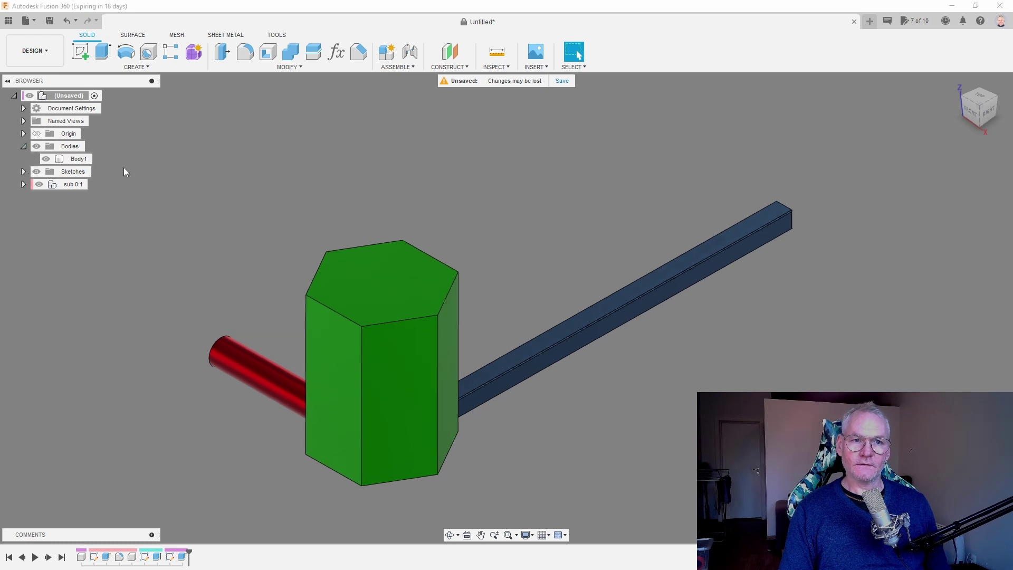
right_click(79, 159)
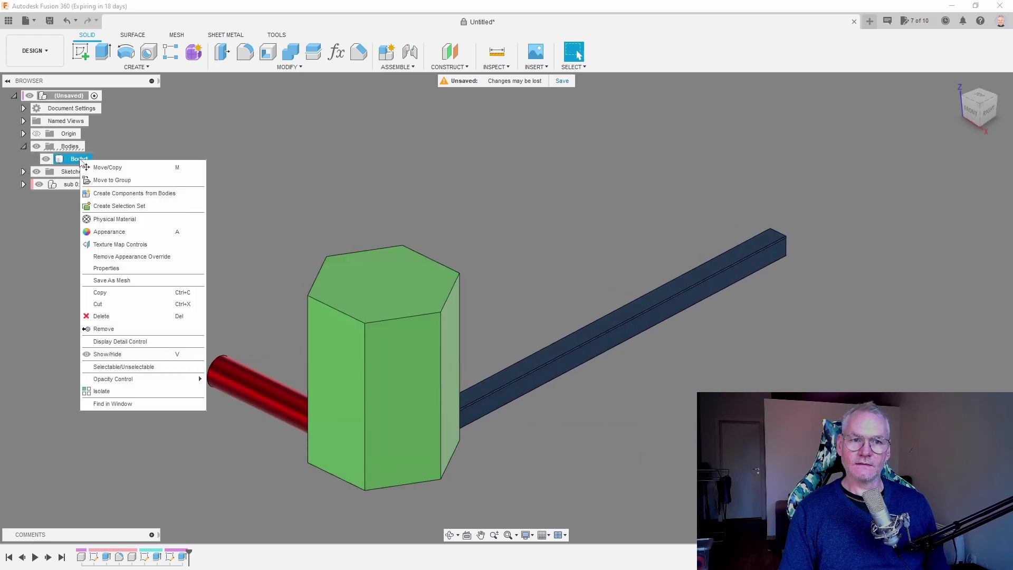
click(127, 193)
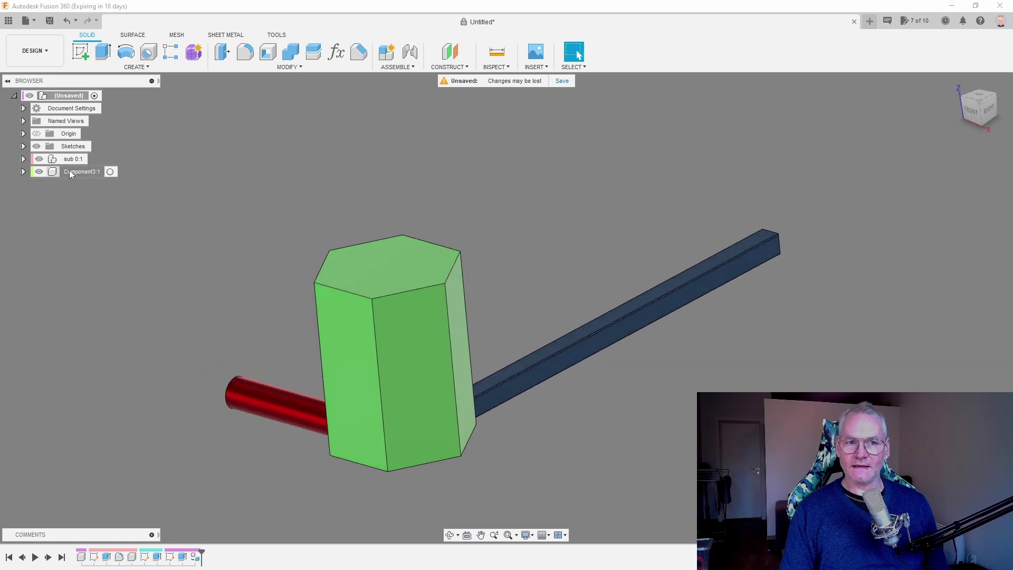
drag(72, 176, 65, 162)
click(23, 159)
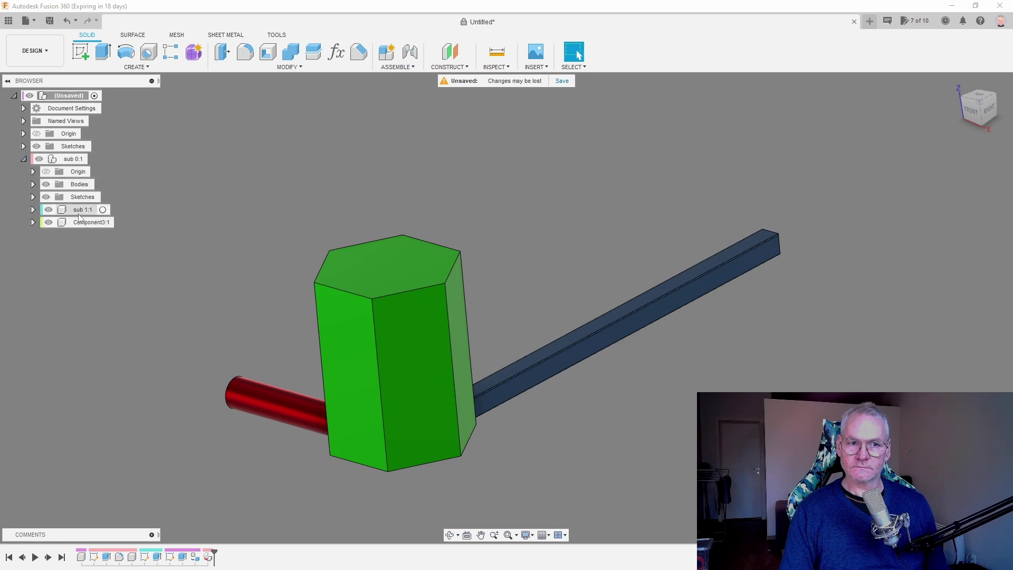
Activate the nested prism component and examine which features its timeline holds.
click(84, 222)
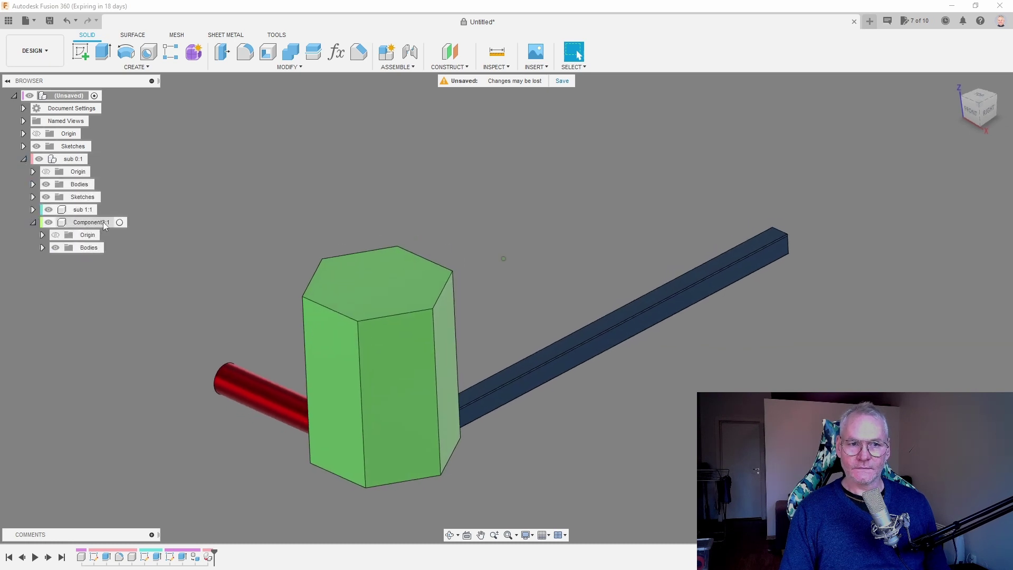
click(119, 222)
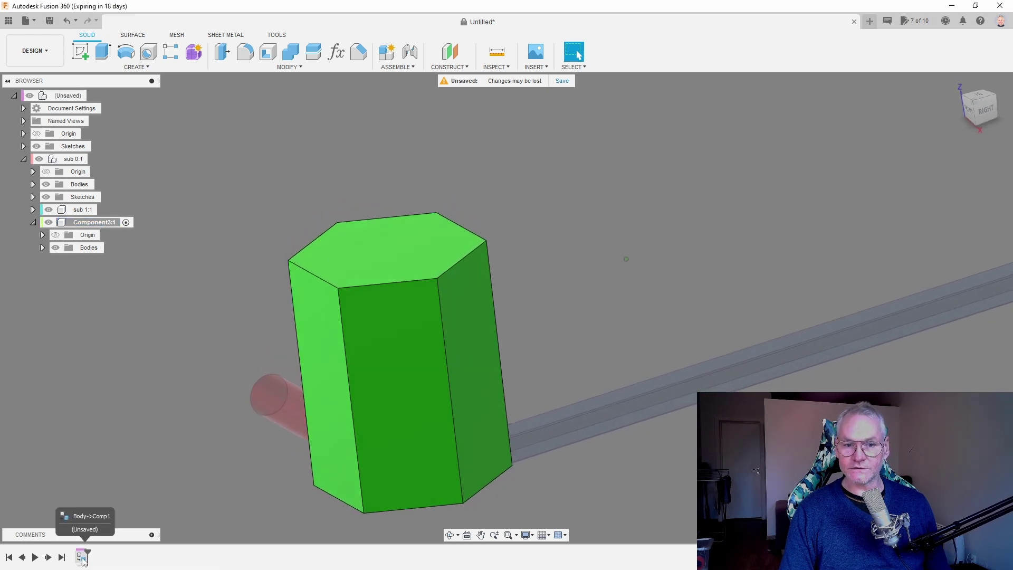
click(482, 263)
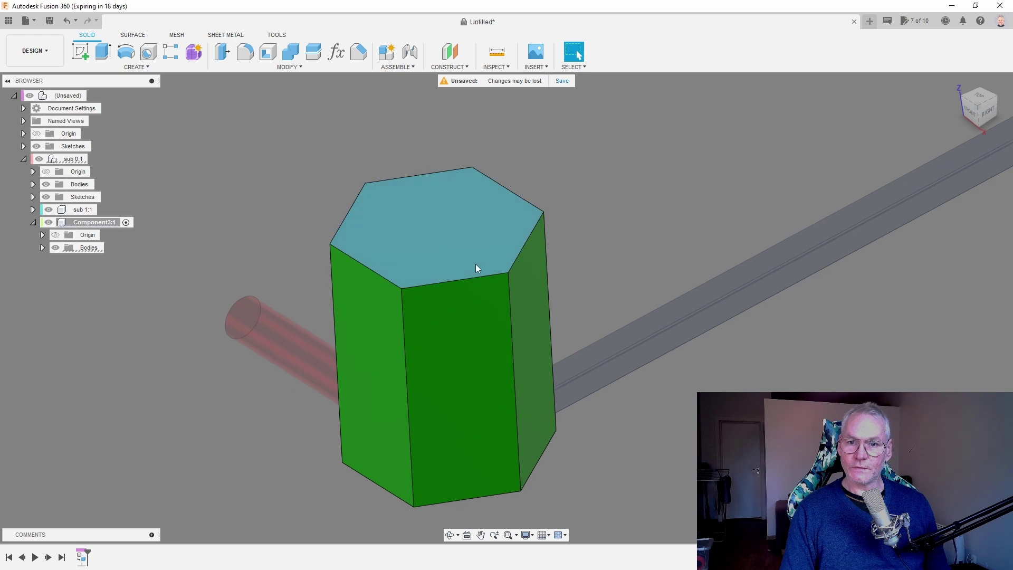
click(188, 407)
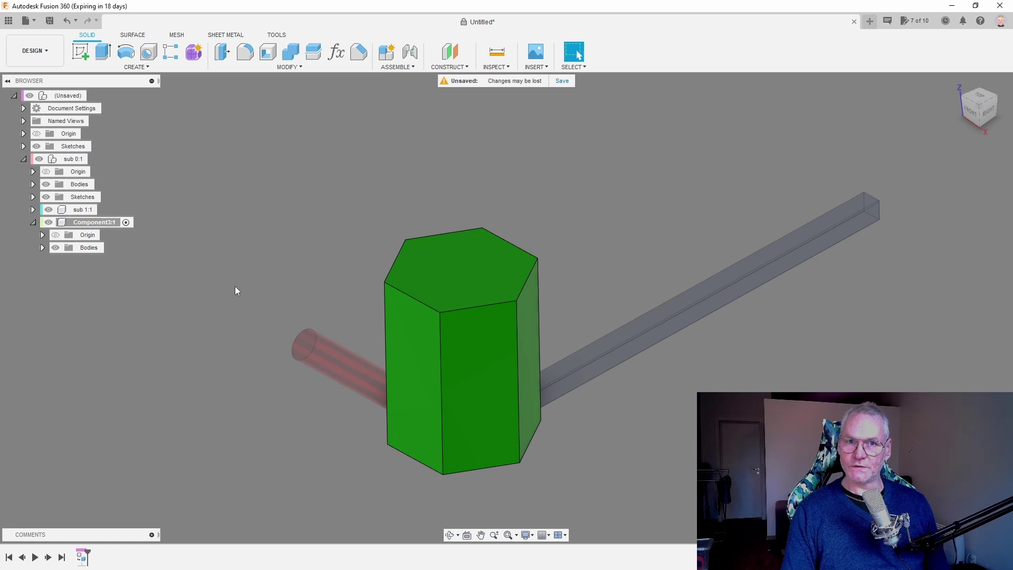
Undo the hexagonal prism's creation, its conversion into a component and its move into sub 0.
click(67, 20)
click(75, 21)
click(77, 248)
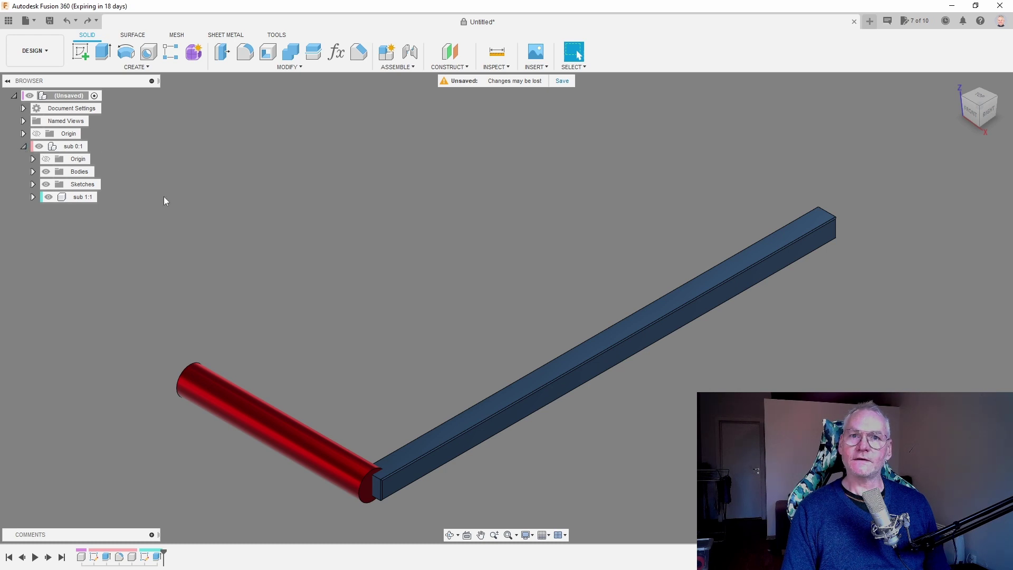
Expand sub 1 and activate it to examine its contents and timeline features.
click(32, 197)
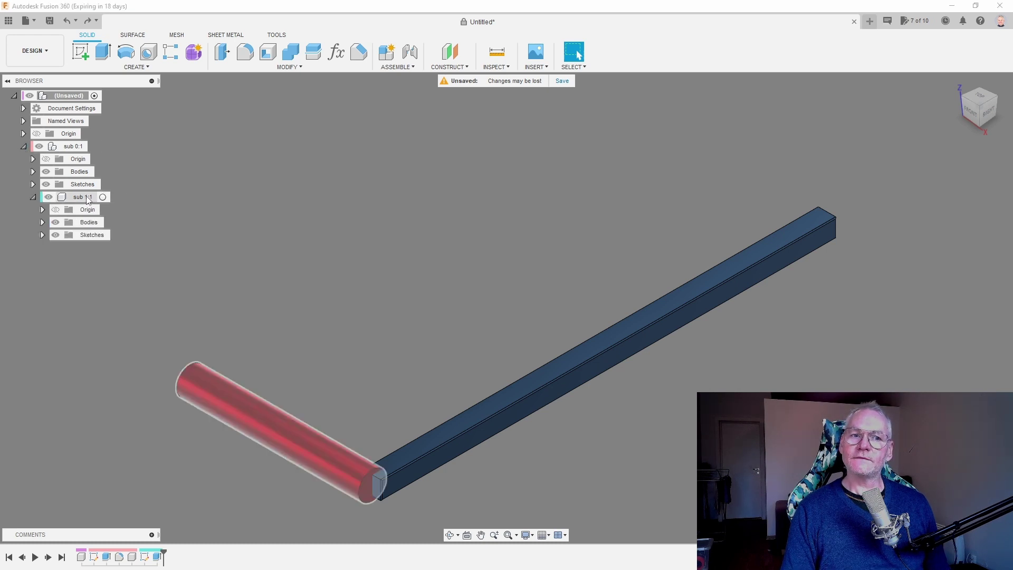
click(104, 196)
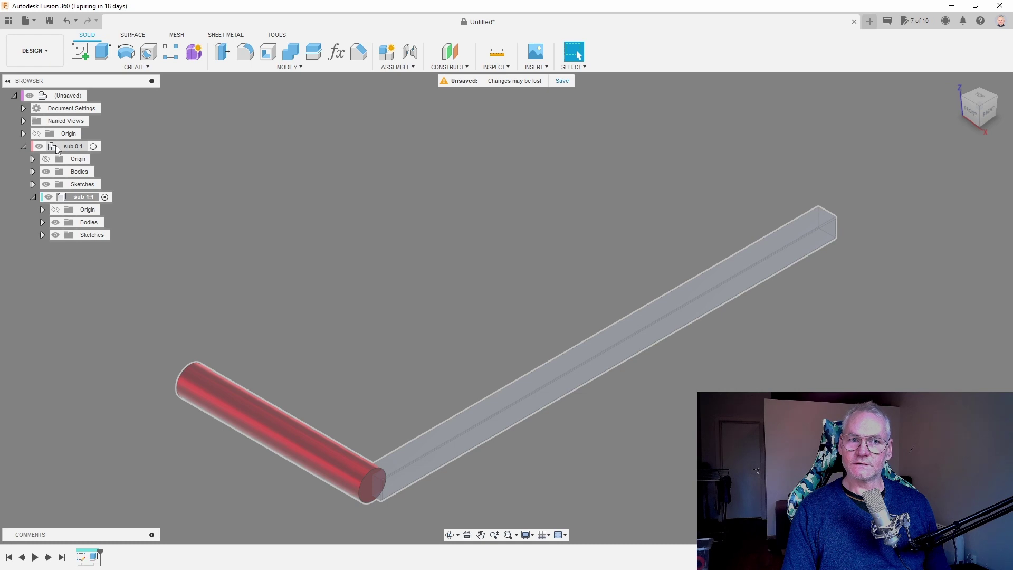
Create an internal, activated component named "su 0 b" under the top-level component, and rename sub 0 as "sub 0 a".
click(93, 95)
click(389, 57)
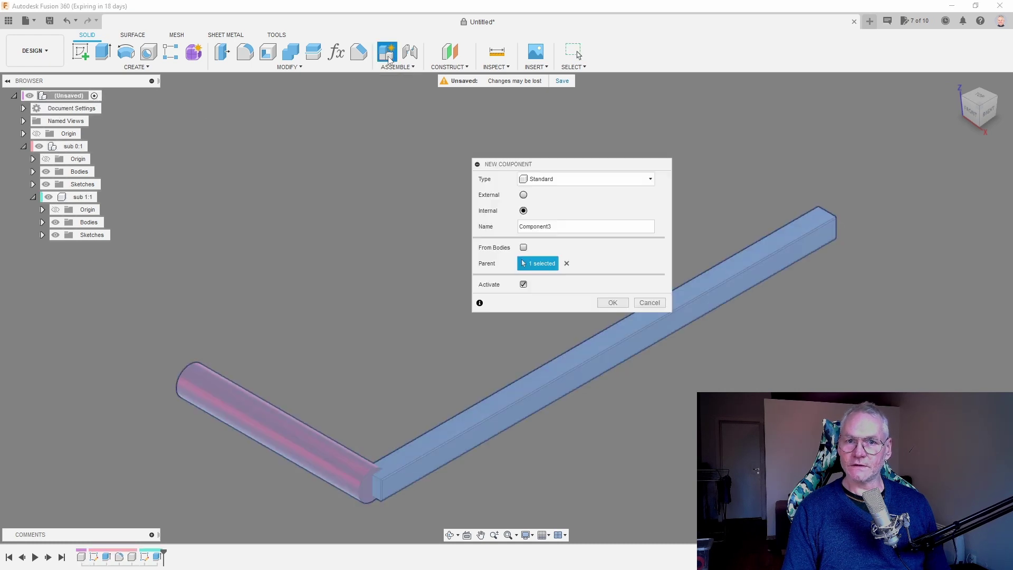
text(s)
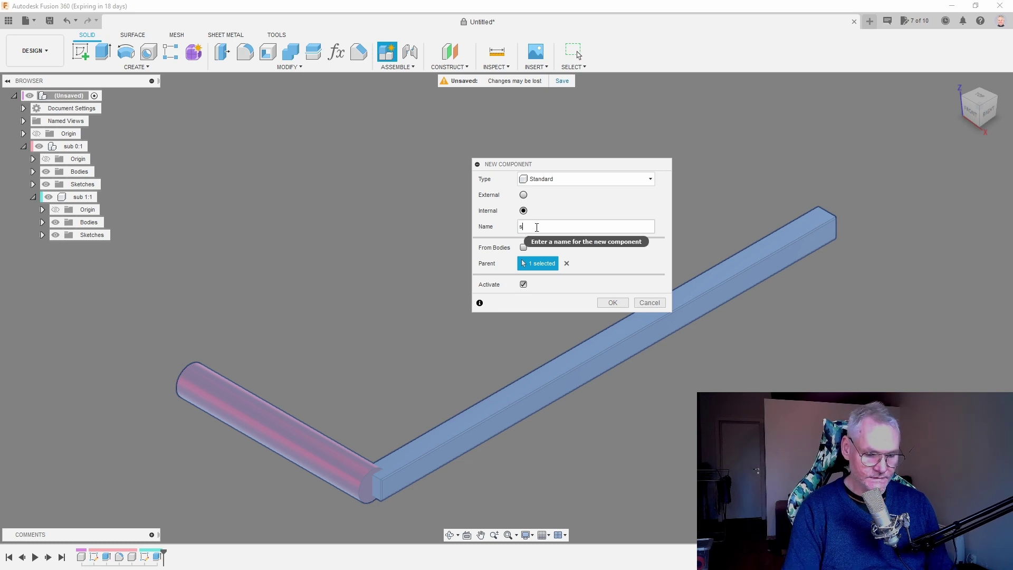
text(u 0 b)
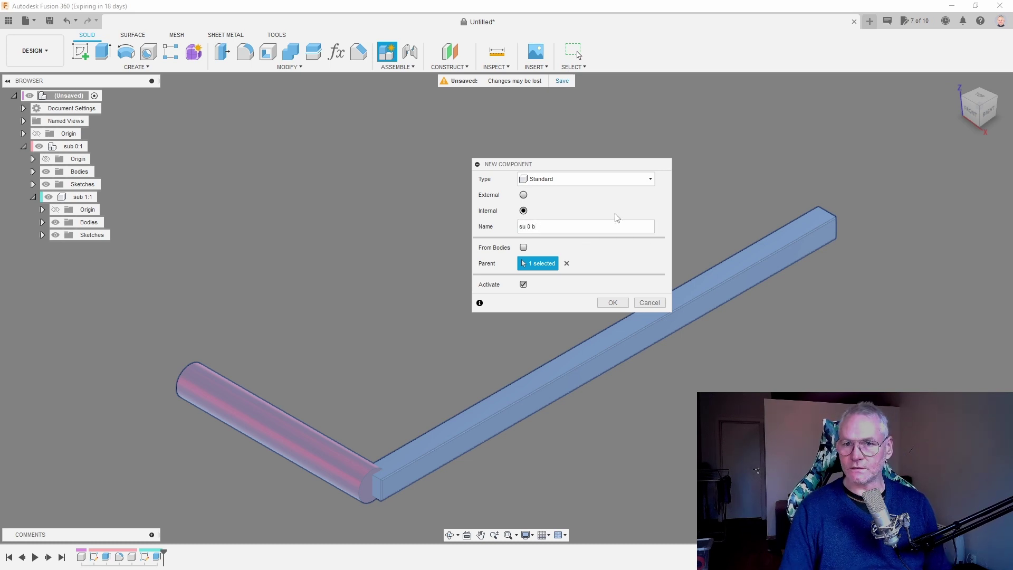
key(Return)
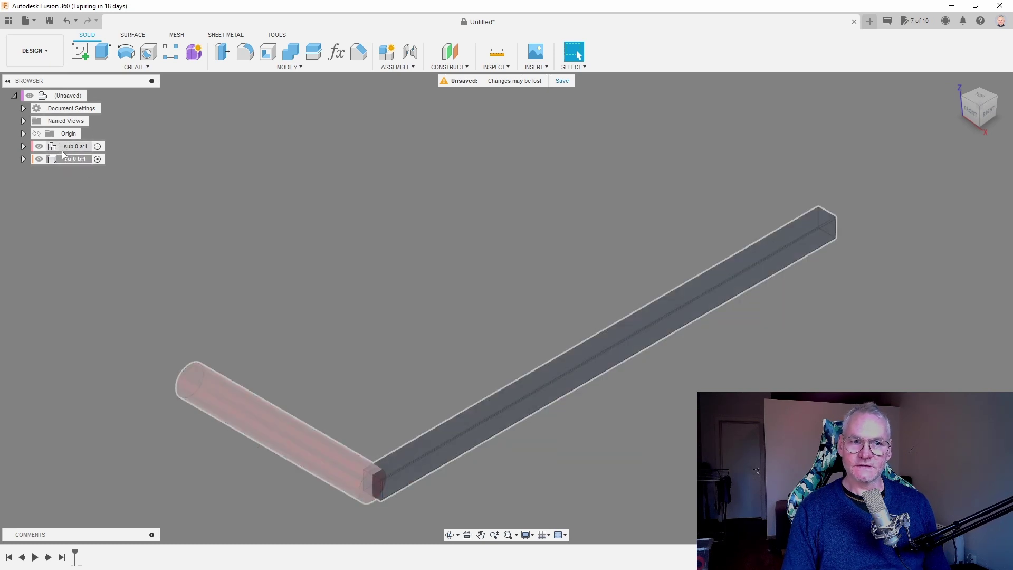
Expand sub 0 a and activate it to examine its timeline together with that of its child component.
click(23, 147)
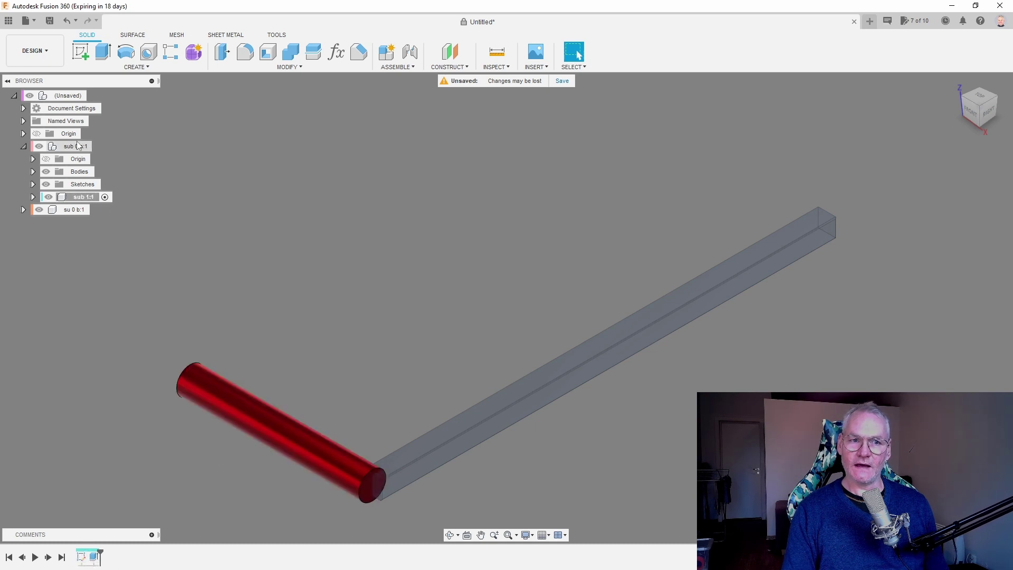
click(98, 146)
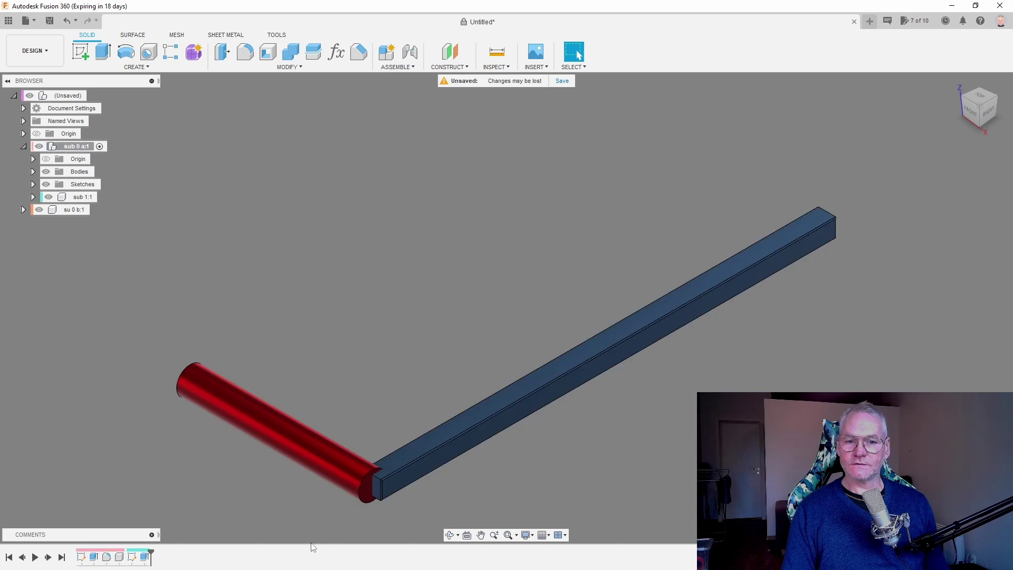